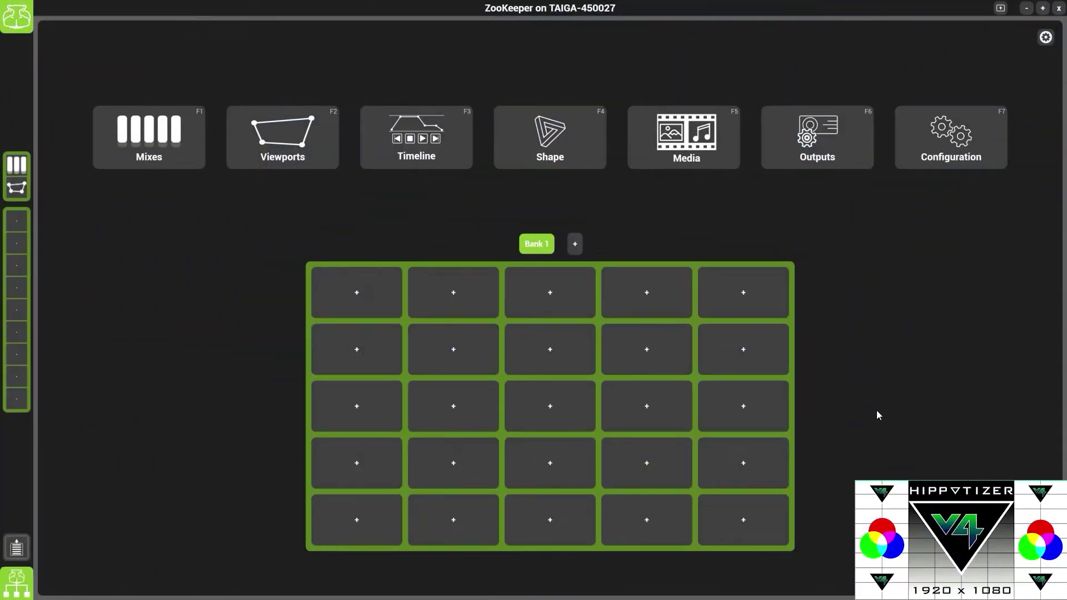
Go to Viewports on the home screen and open Viewport1's editing page.
click(322, 152)
click(23, 192)
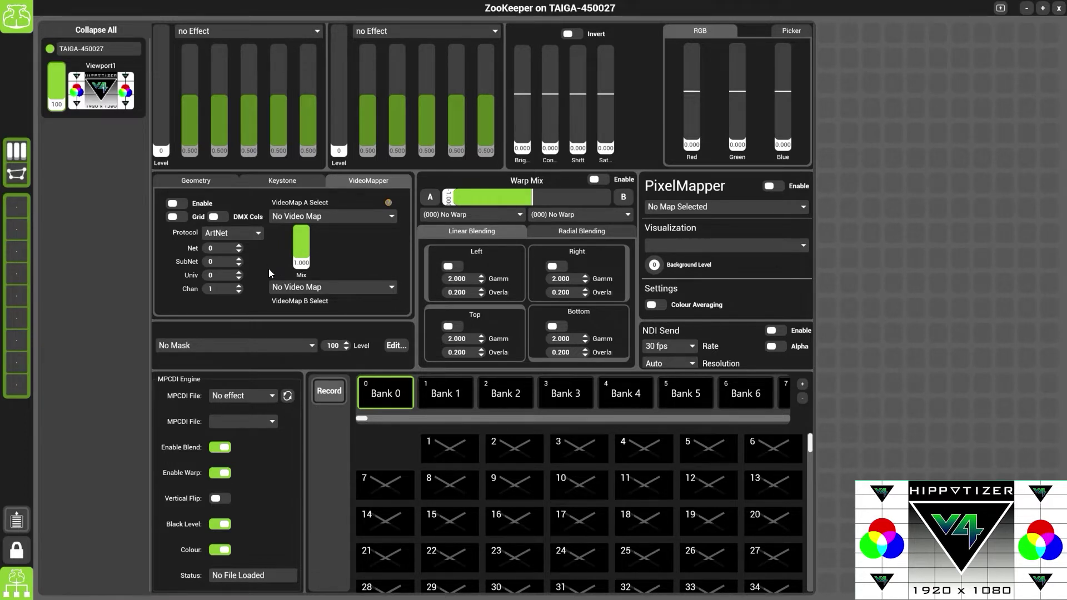
click(281, 180)
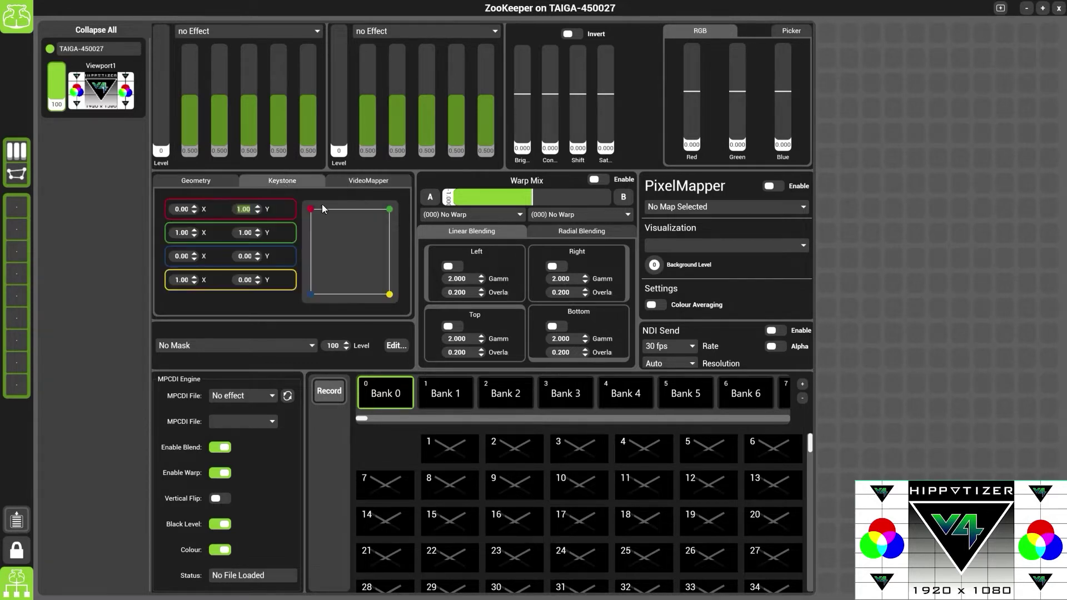
drag(309, 209, 348, 255)
click(215, 179)
click(366, 180)
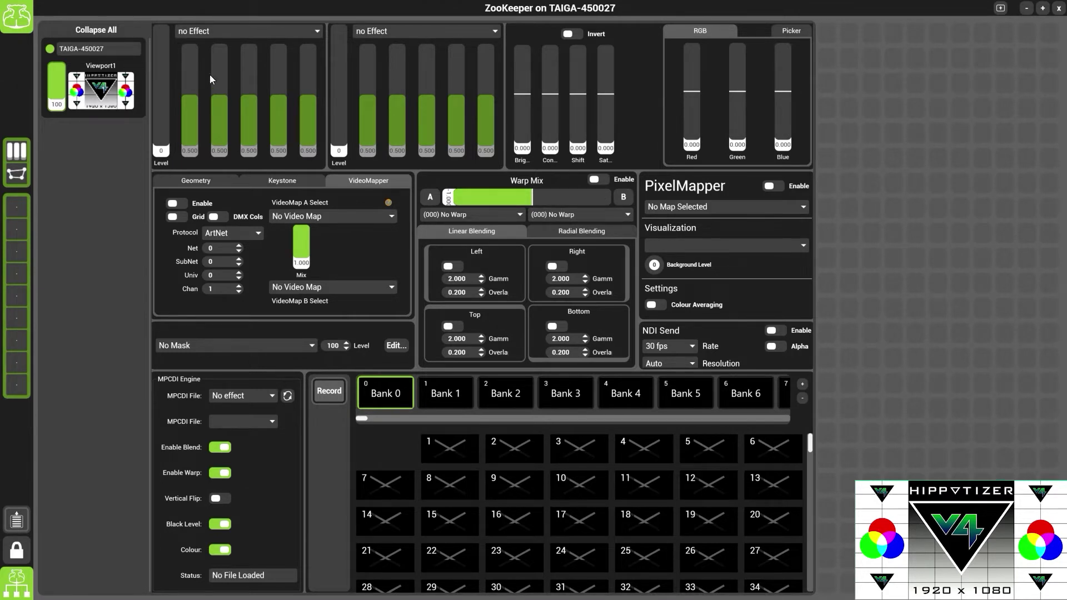
click(203, 35)
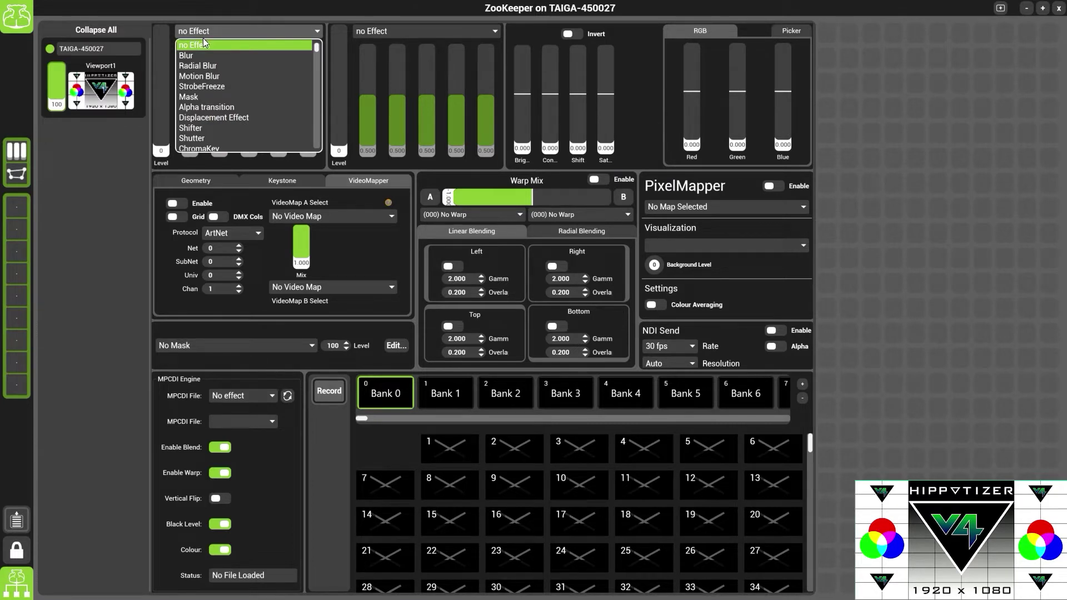
key(s)
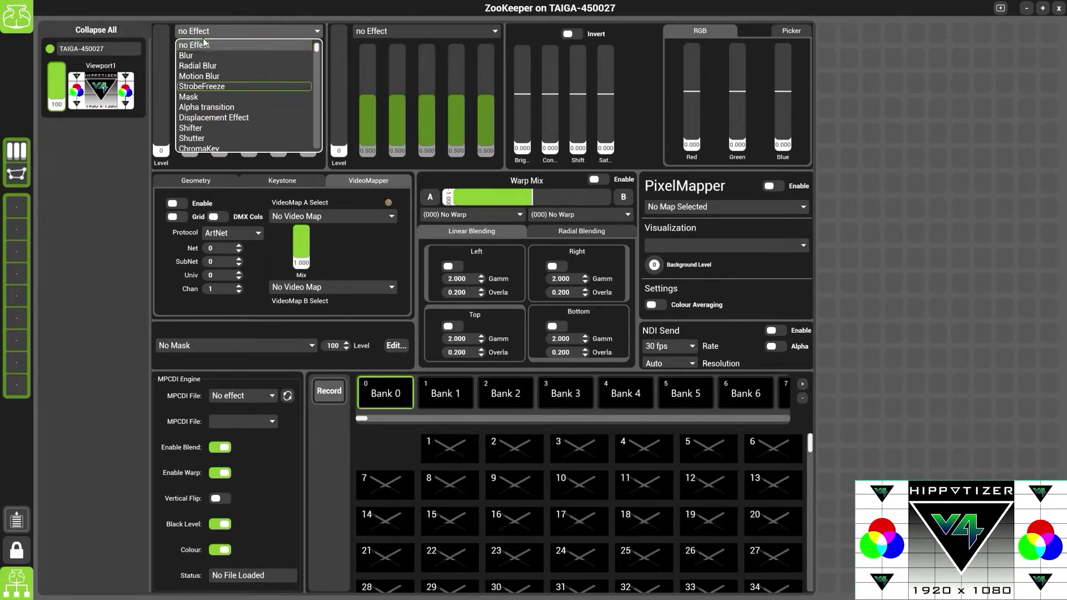
key(s)
key(s)
key(s)
key(s)
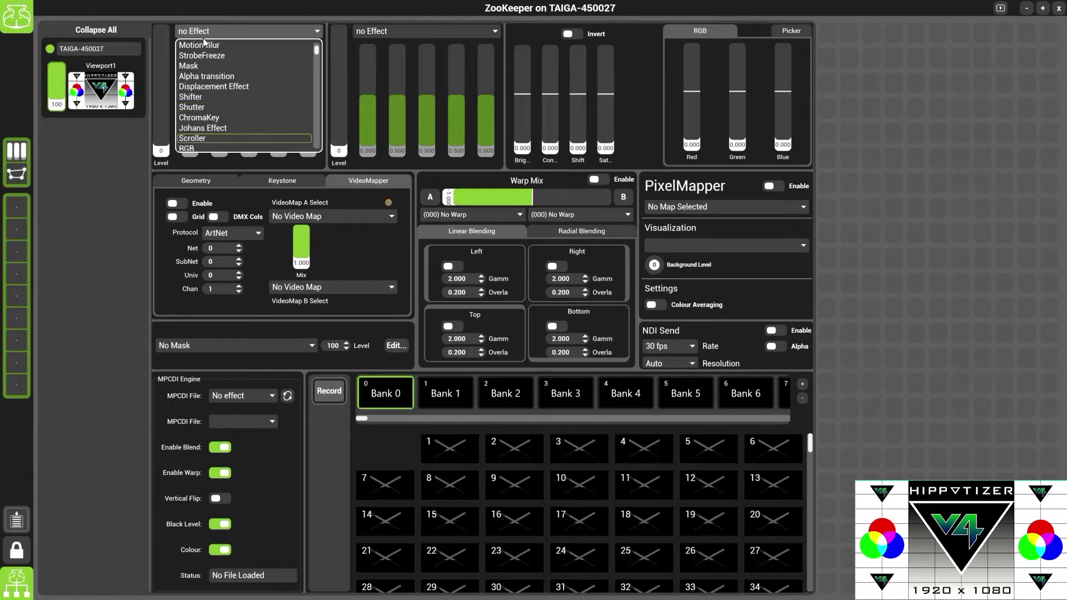
key(s)
key(s)
key(s)
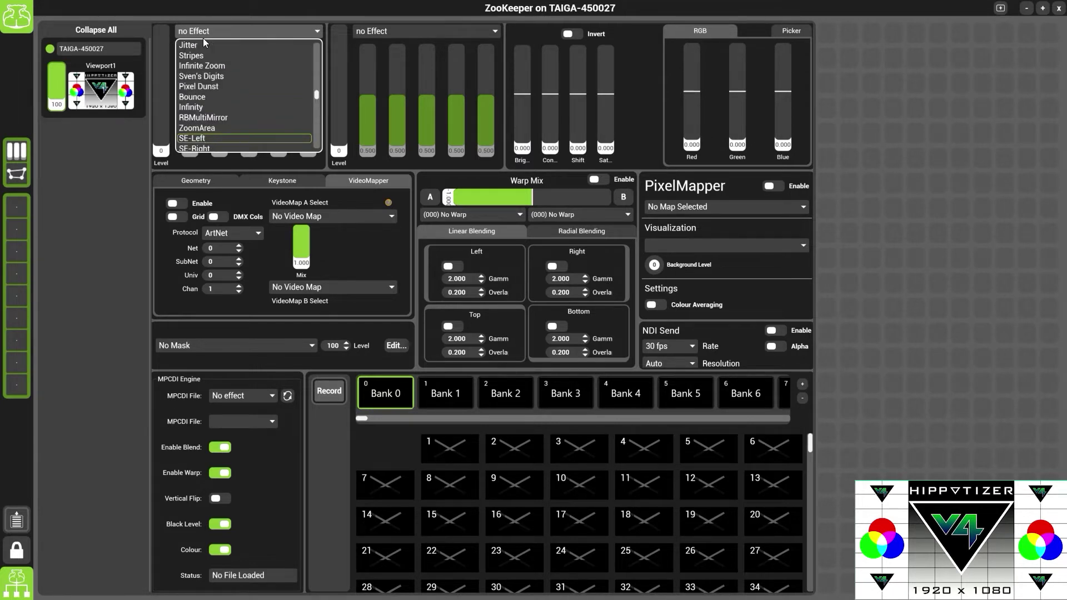
click(219, 142)
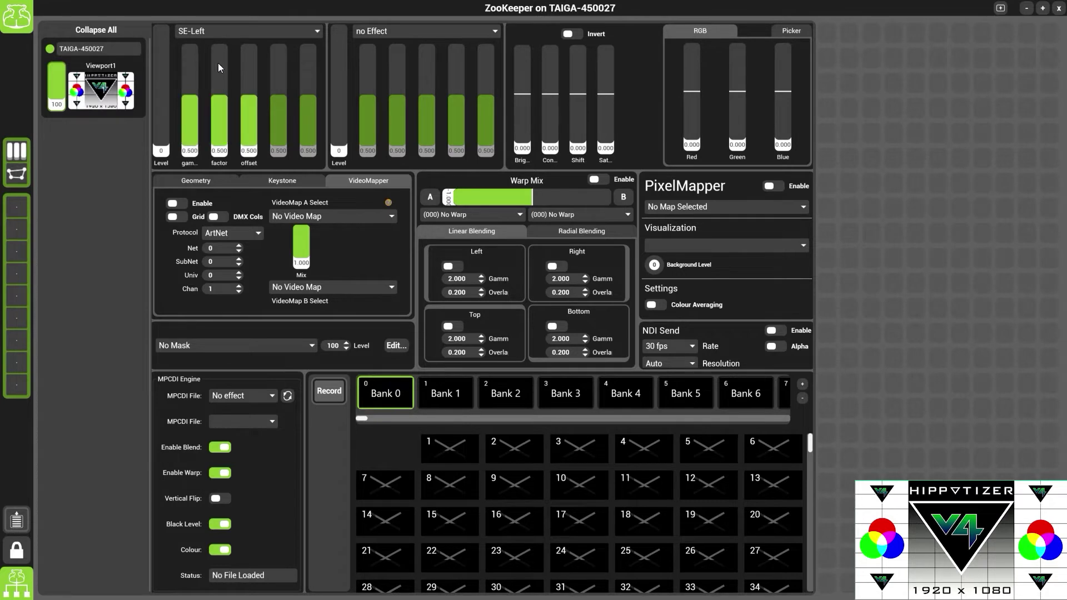
key(s)
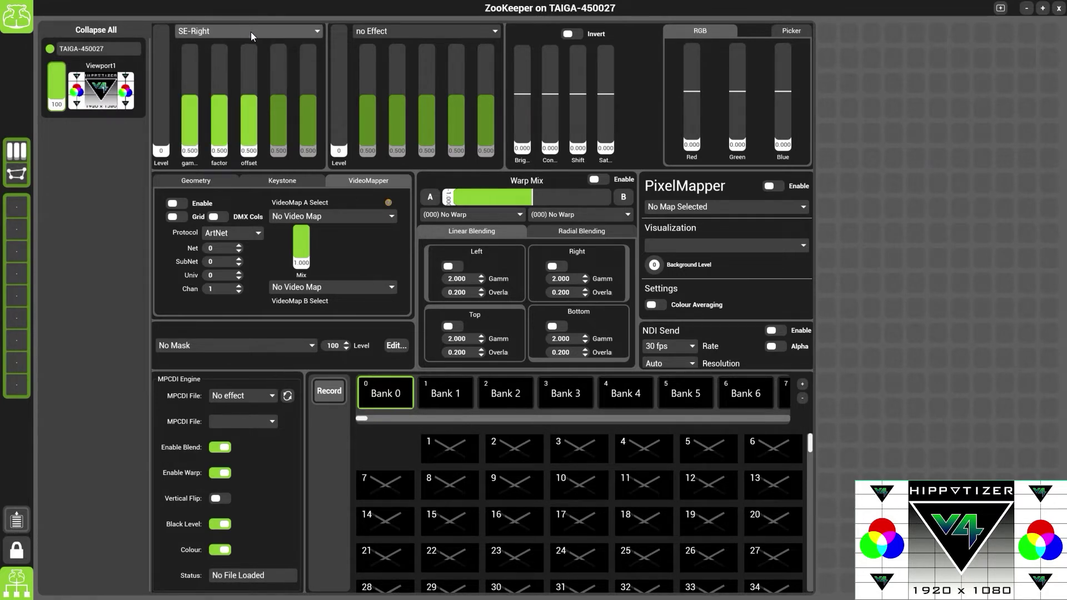
scroll(251, 32, up, 1)
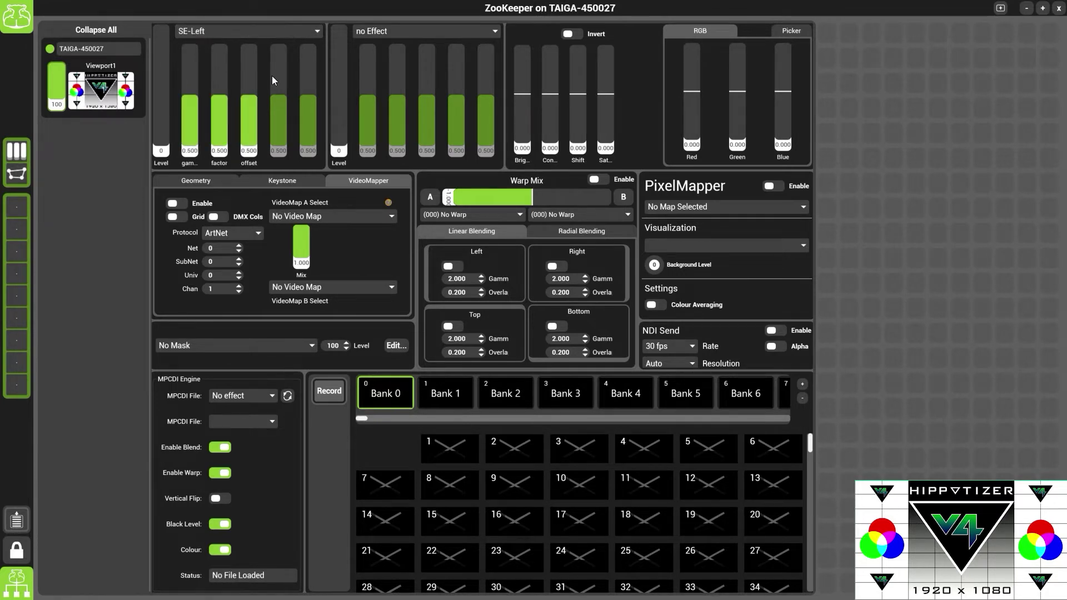
drag(160, 157, 160, 7)
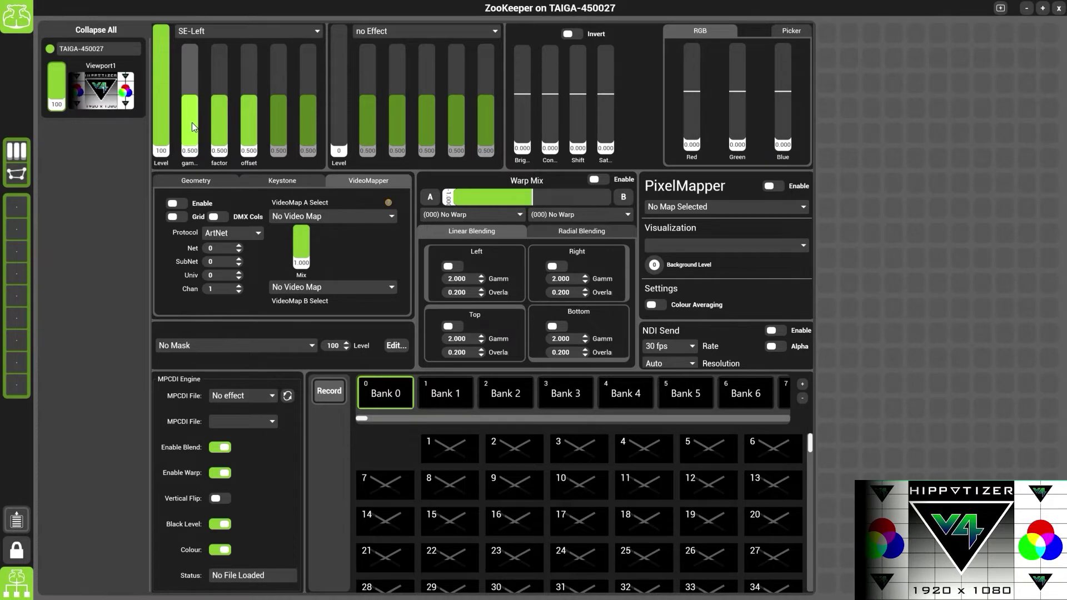
drag(192, 122, 182, 100)
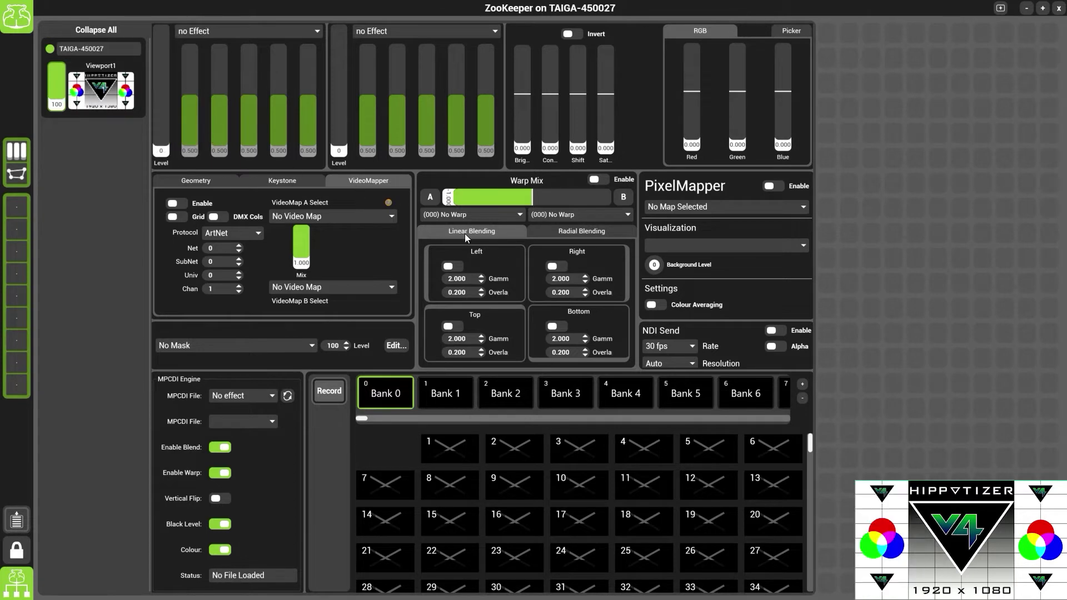
Enable left linear blending and Warp Mix, and set the Left Gamma to 2.526.
click(451, 266)
click(599, 179)
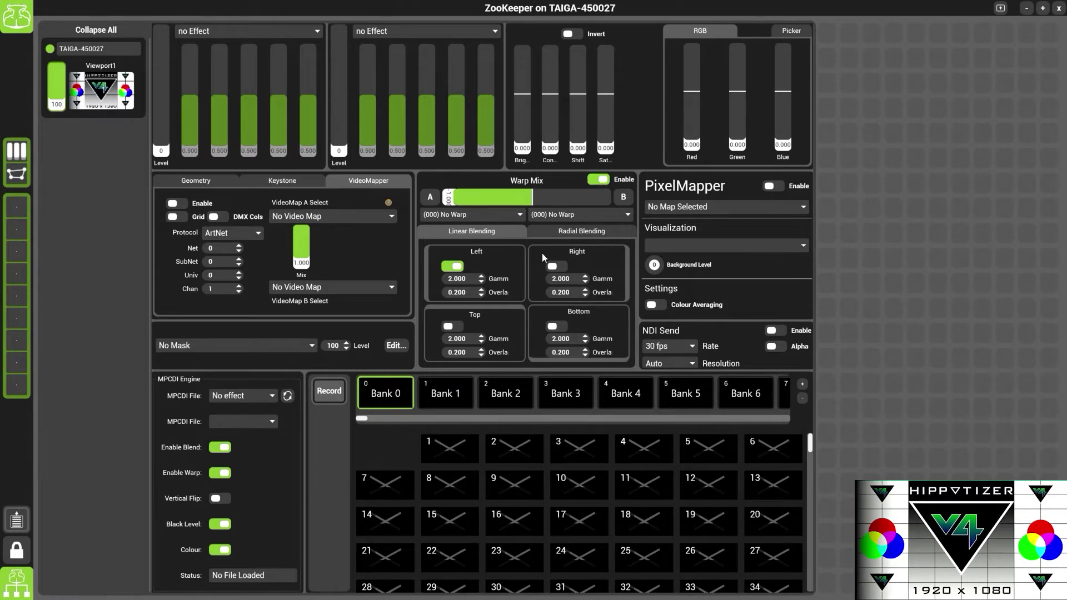
mouse_move(462, 279)
mouse_down()
mouse_move(460, 364)
mouse_move(461, 283)
mouse_up()
Leave both warp inputs at No Warp and switch left blending back off.
click(485, 216)
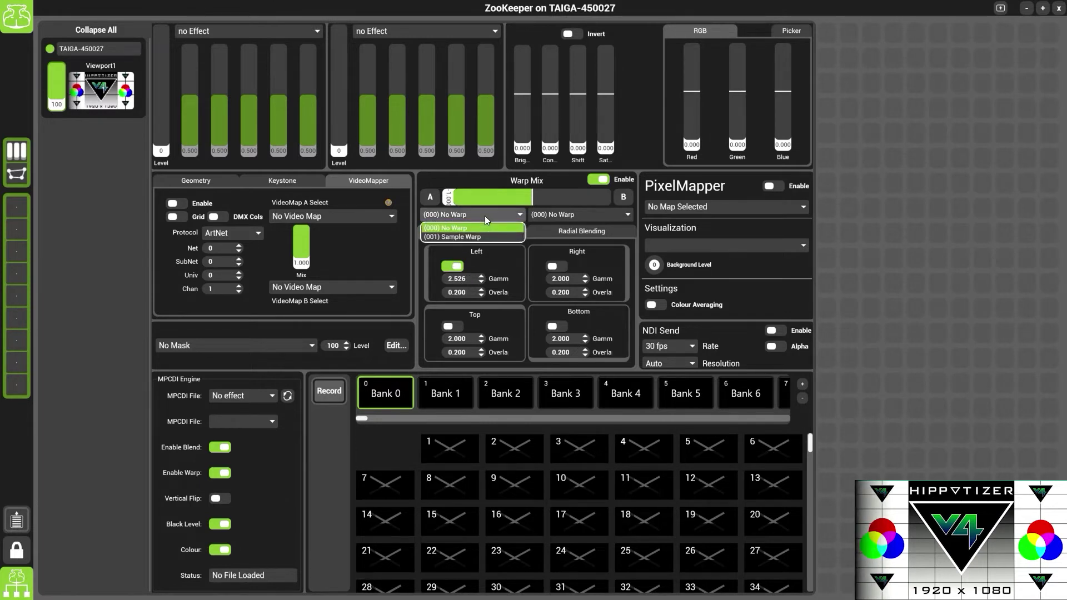
click(485, 216)
click(552, 216)
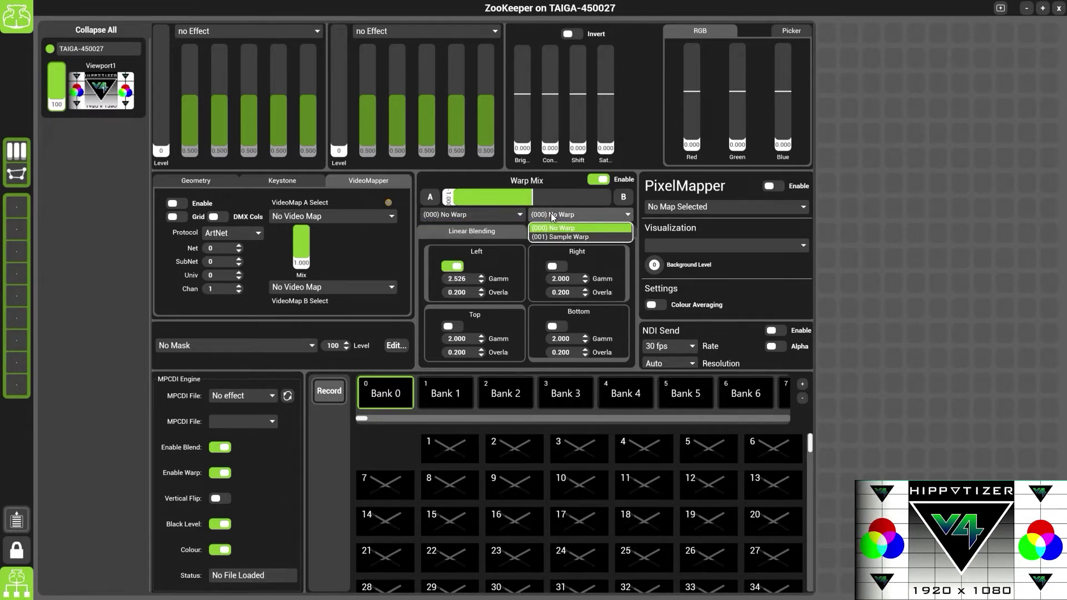
click(549, 227)
click(458, 268)
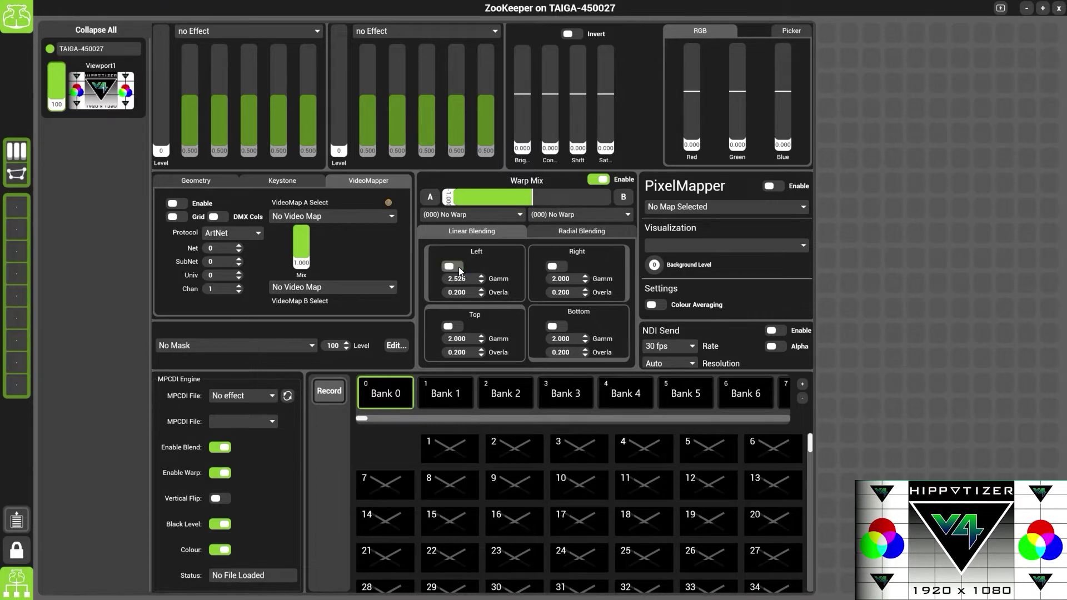
click(599, 180)
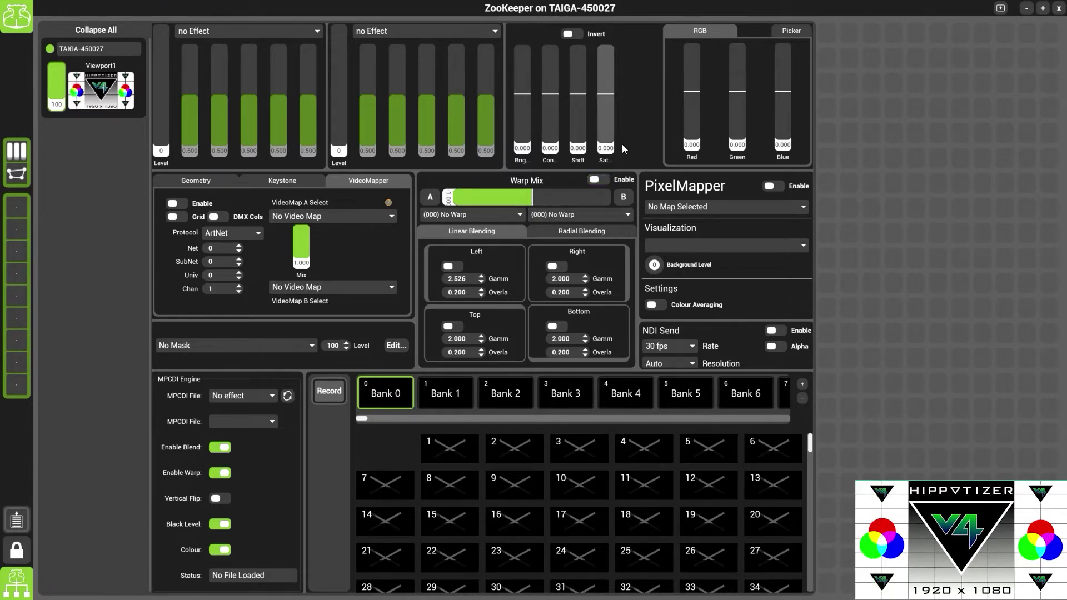
click(784, 35)
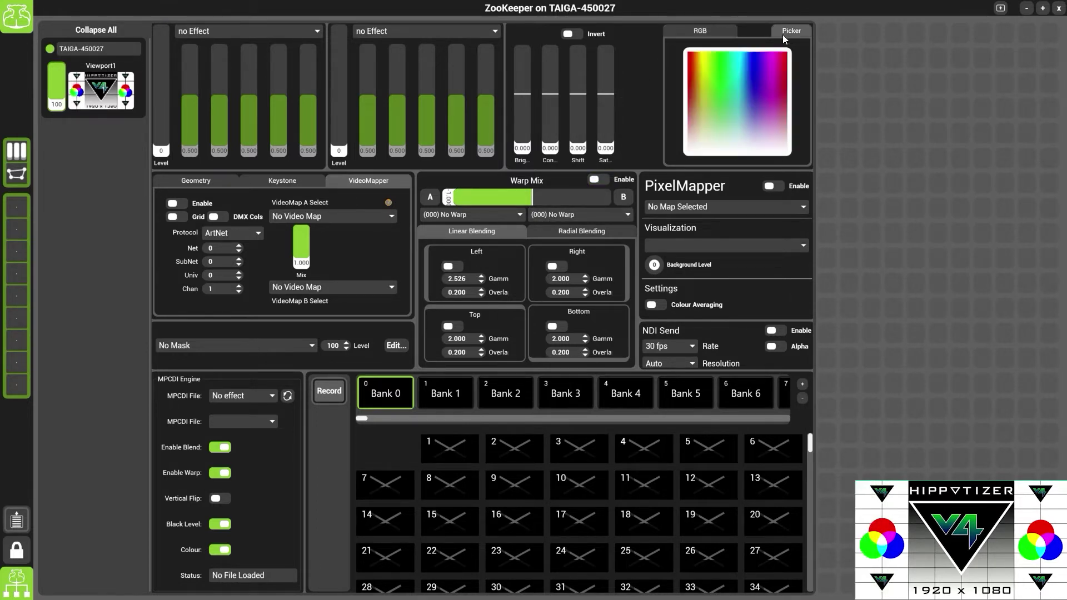
click(722, 33)
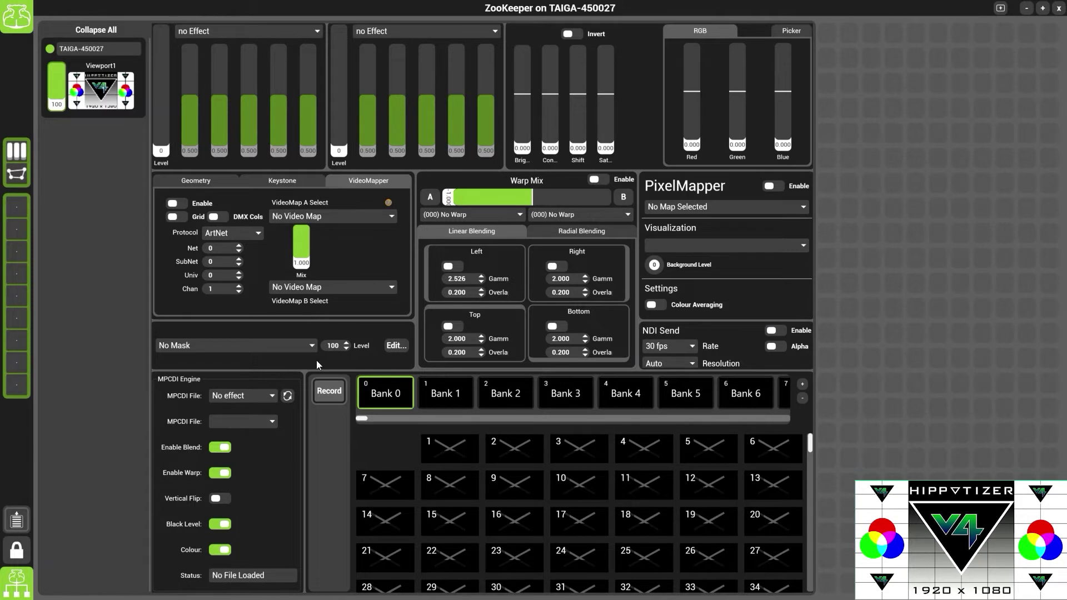
click(239, 348)
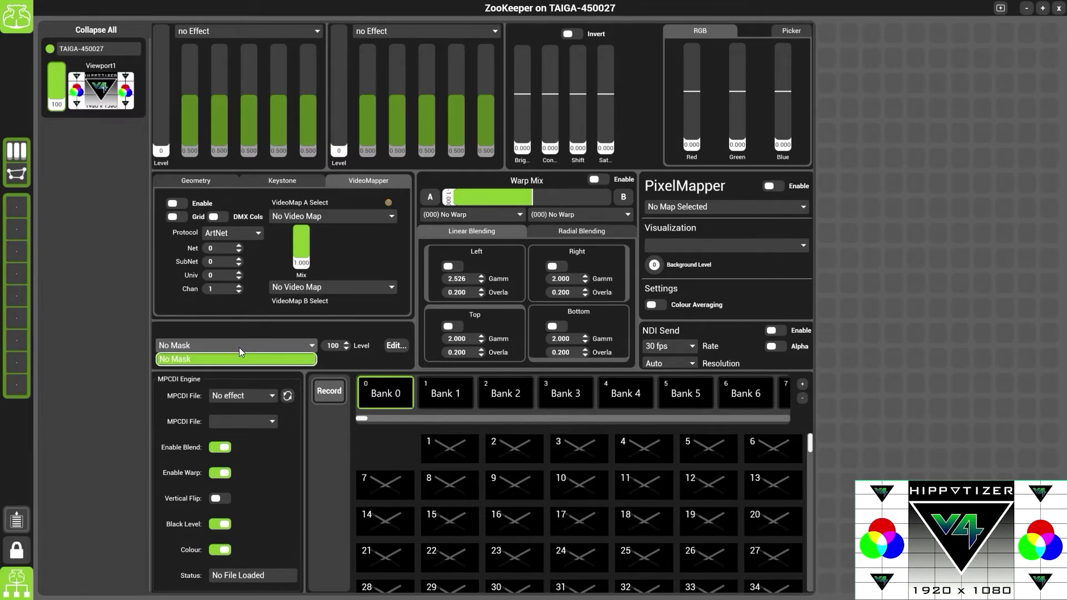
click(239, 348)
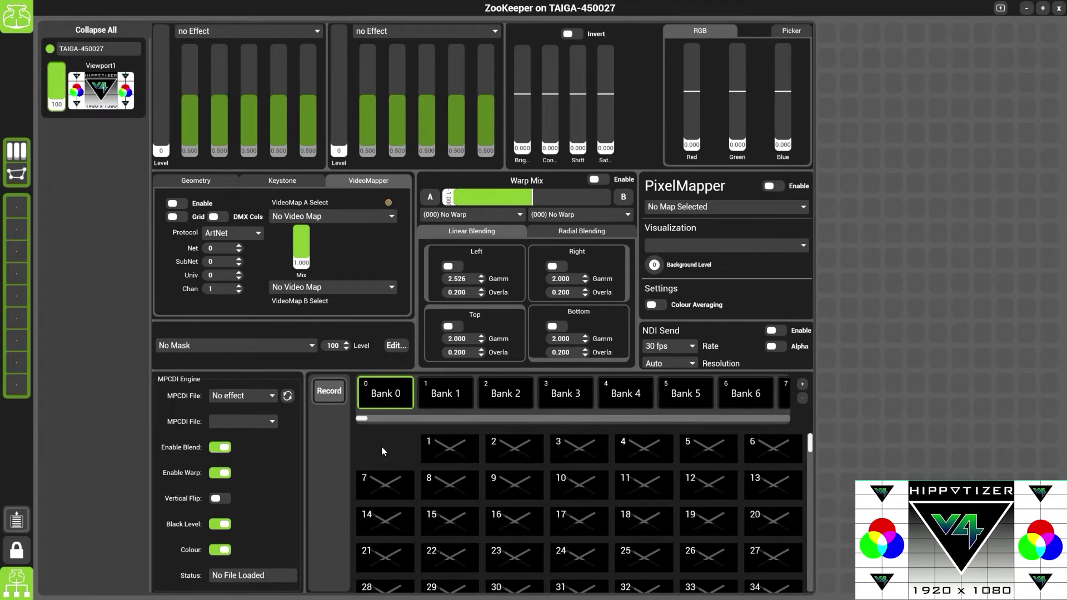
Record the current settings into preset slot 1 and rename Preset 1 to 'Reset'.
click(327, 396)
click(435, 449)
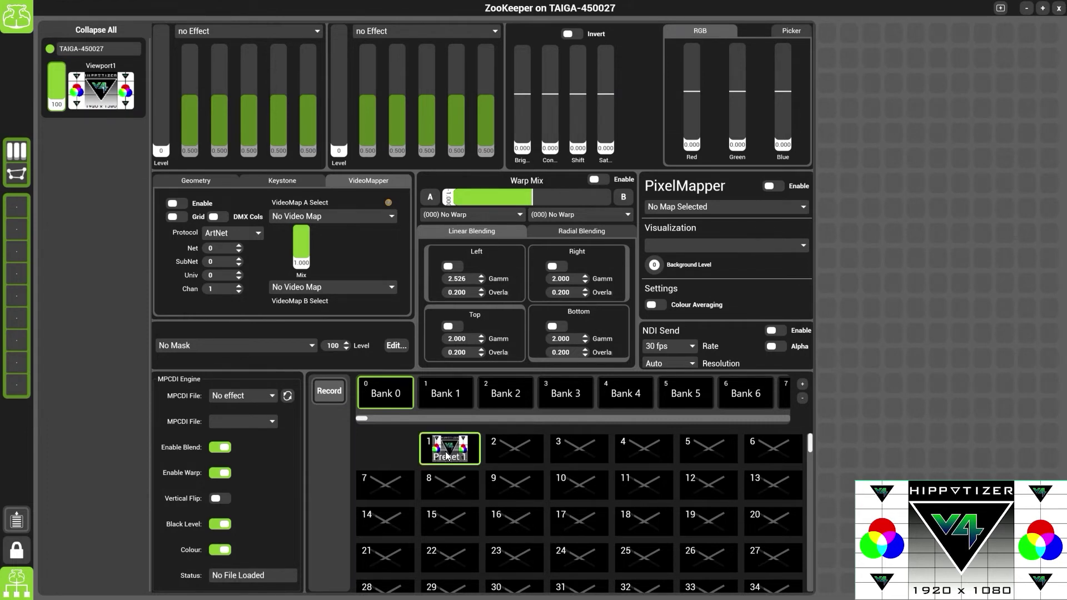
right_click(445, 452)
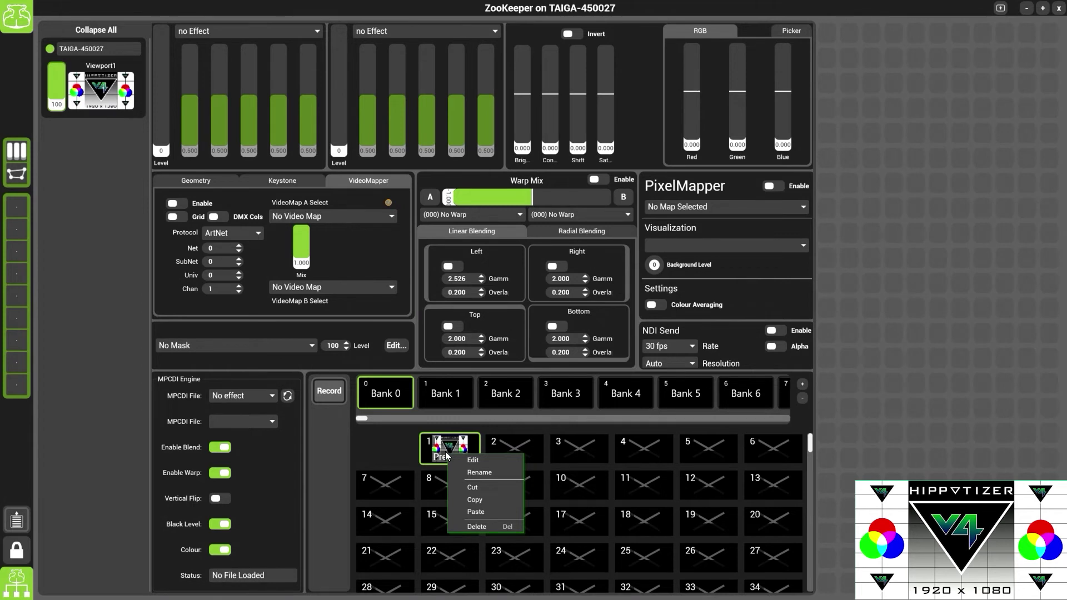
click(465, 473)
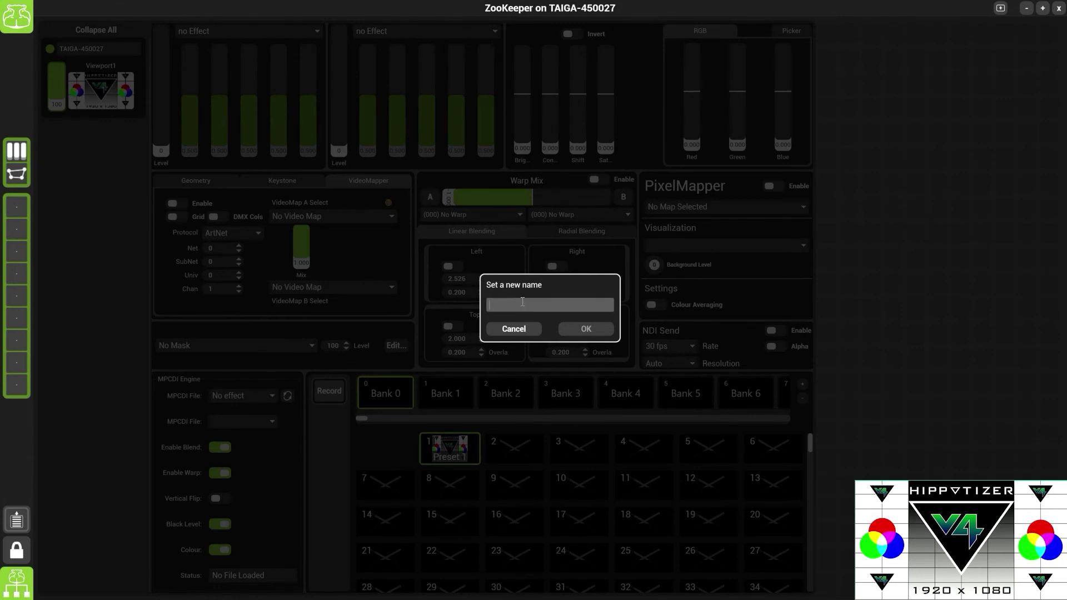
text(Reset)
key(Return)
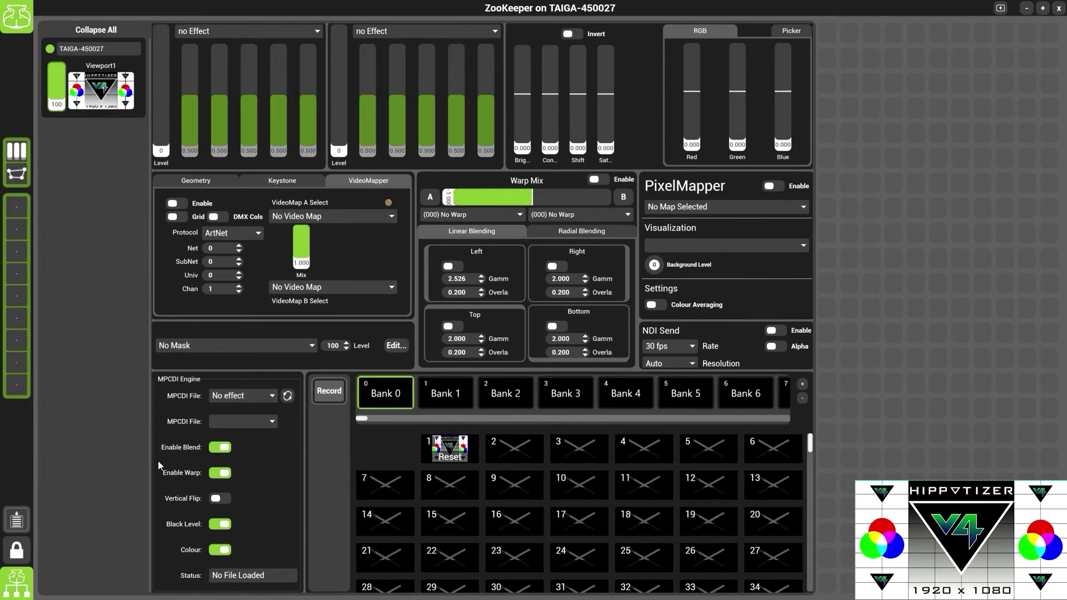
Choose v2_g2_c2_blc from the MPCDI File list in the MPCDI Engine panel.
click(265, 397)
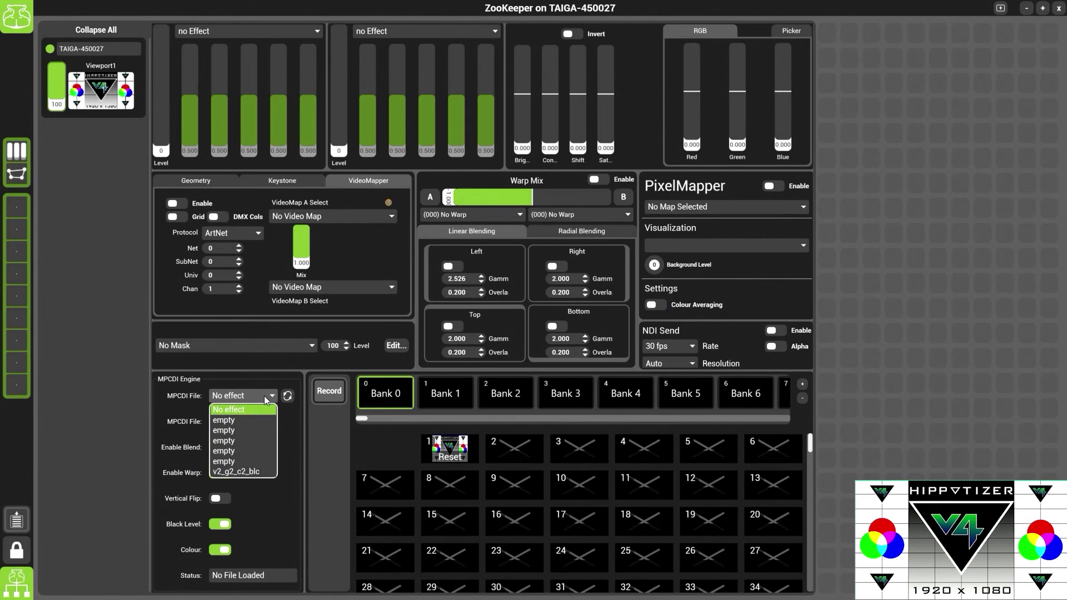
click(263, 472)
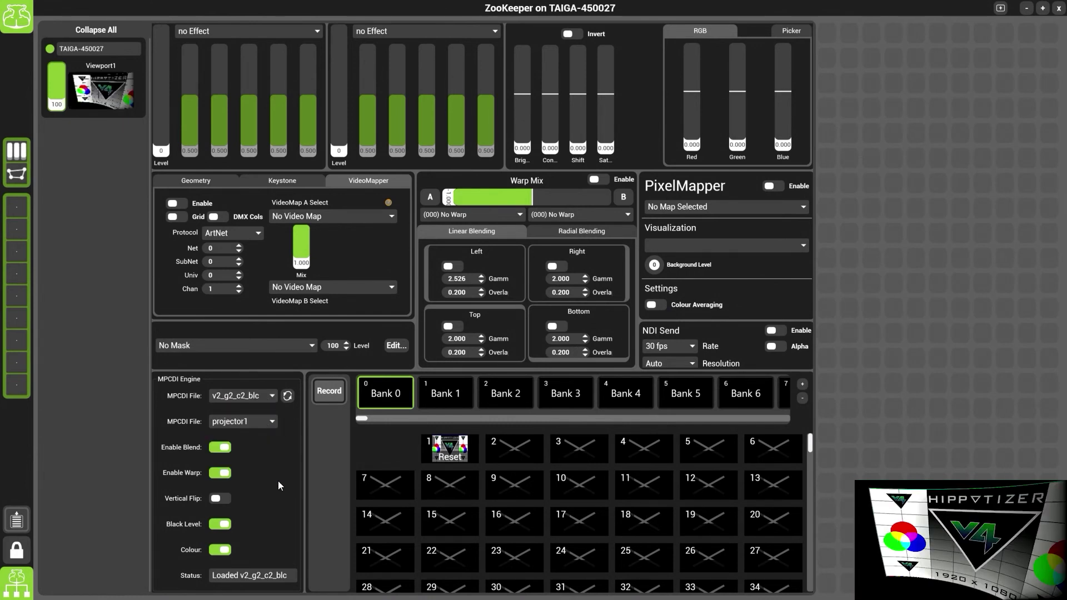
key(super+e)
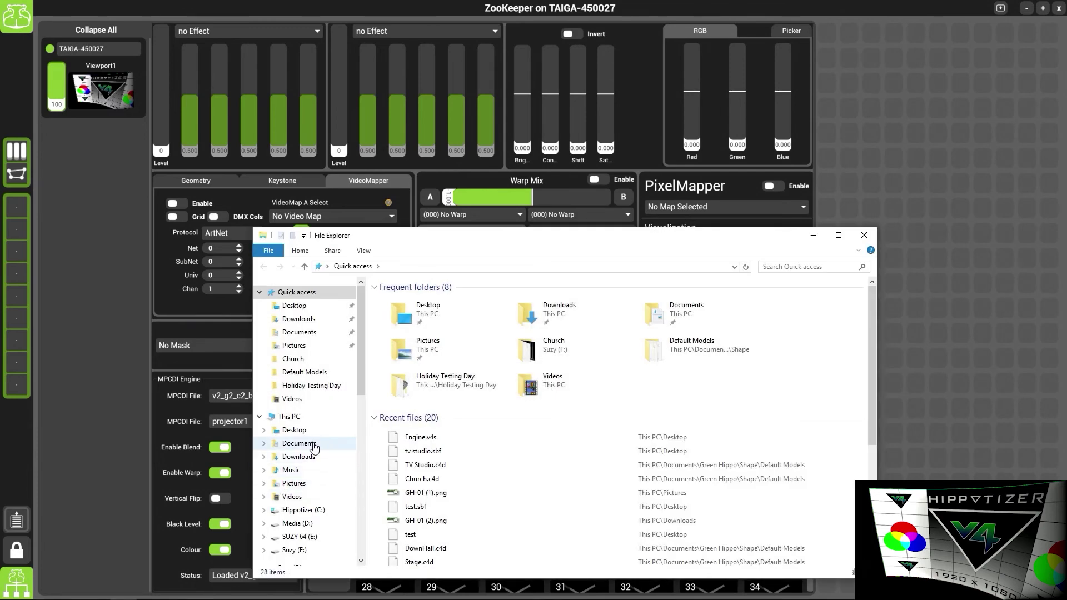
Navigate to the Documents\Green Hippo\MPCDI folder in File Explorer.
click(322, 442)
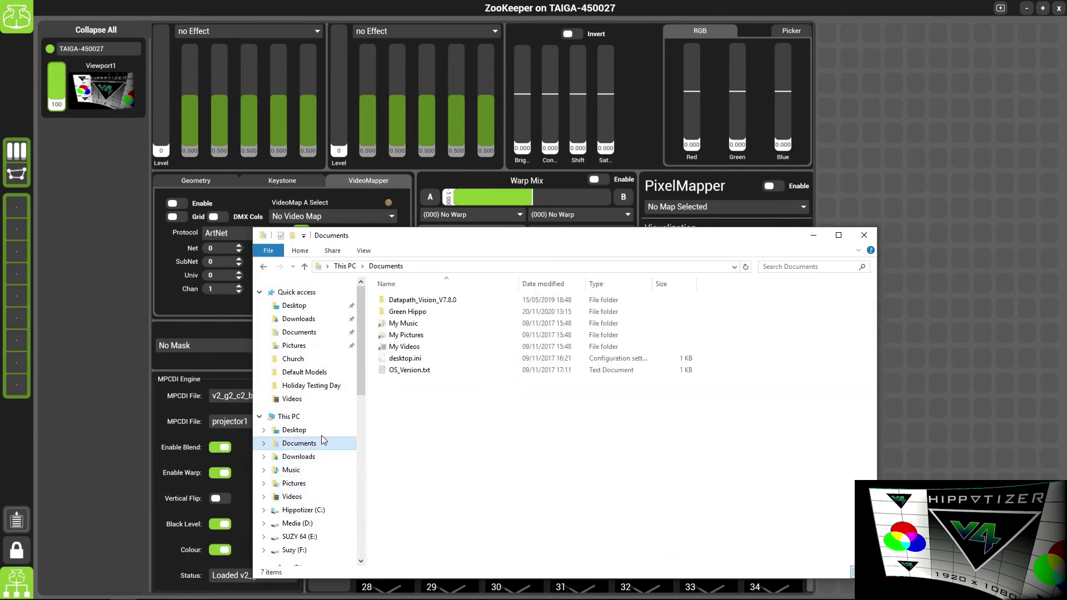
click(427, 315)
double_click(427, 315)
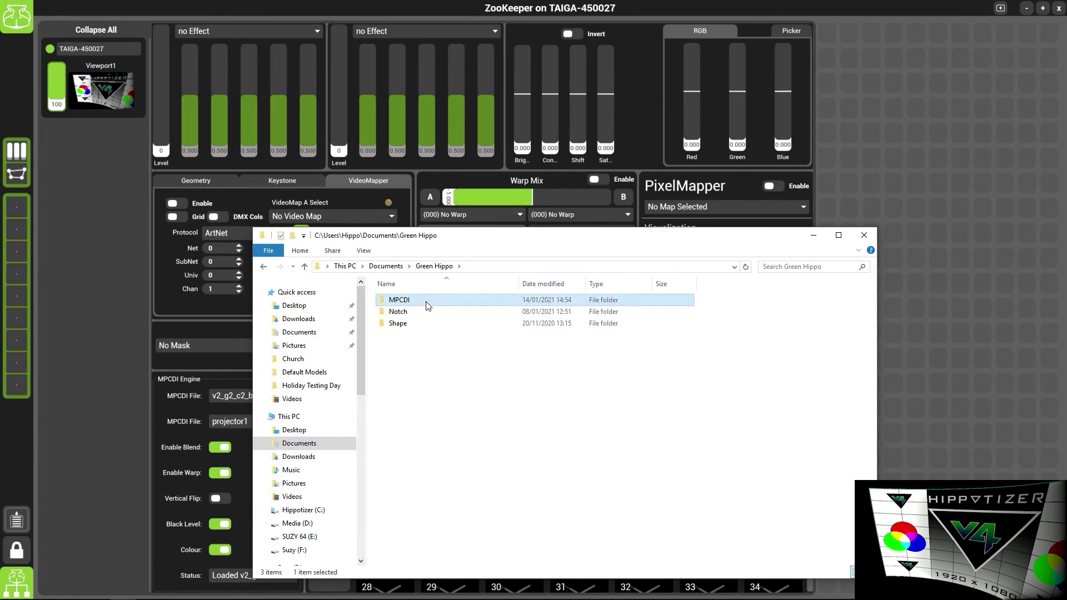
double_click(424, 303)
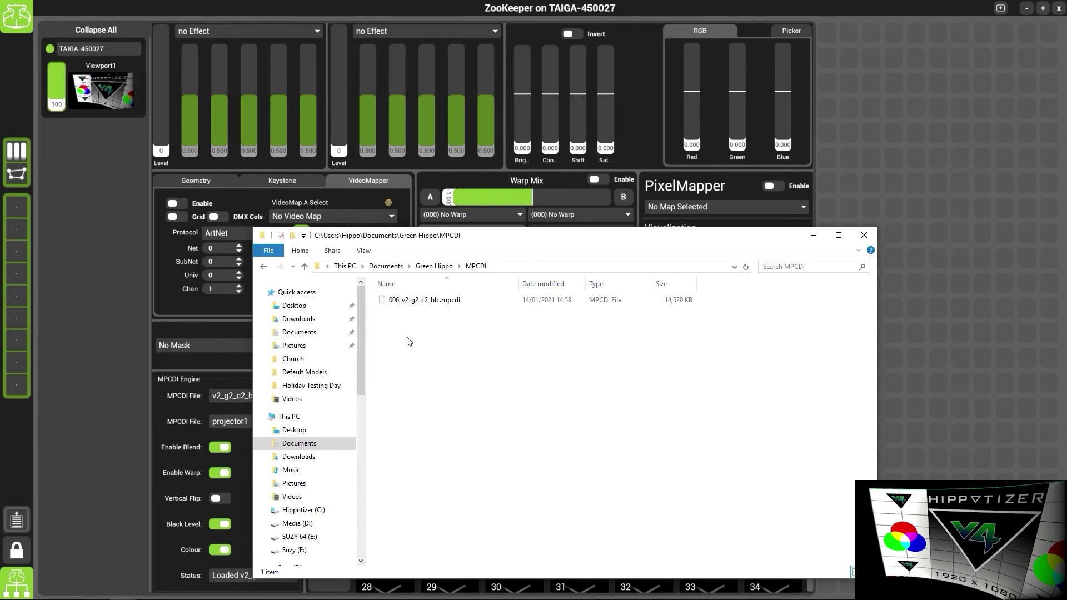
Rename 006_v2_g2_c2_blc.mpcdi to 001_v2_g2_c2_blc.mpcdi.
click(397, 303)
click(397, 300)
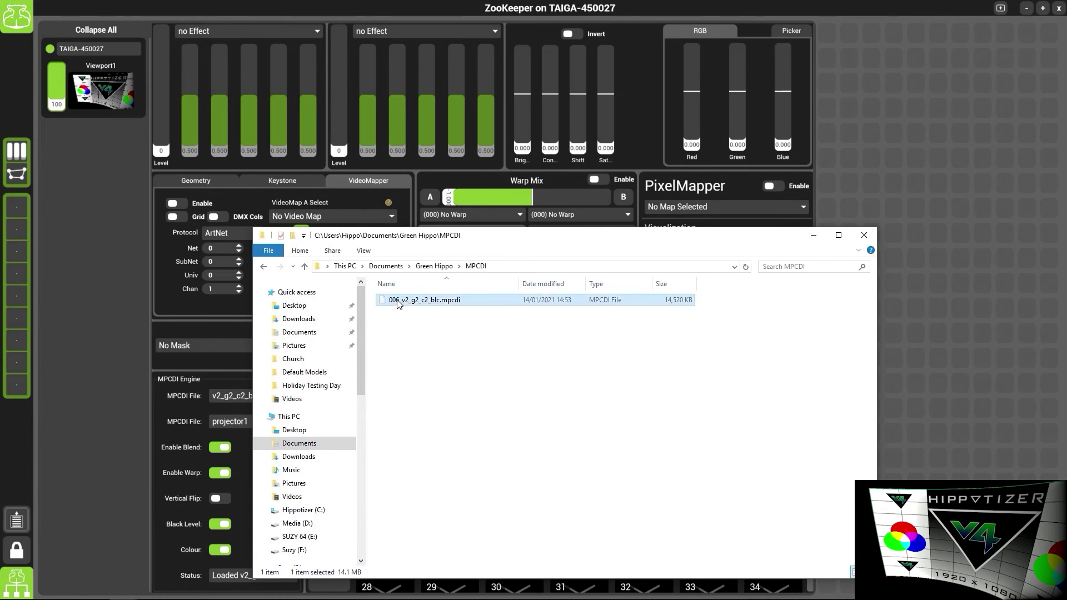
click(400, 300)
key(BackSpace)
text(1_v2_g2_c2_blc.mpcdi)
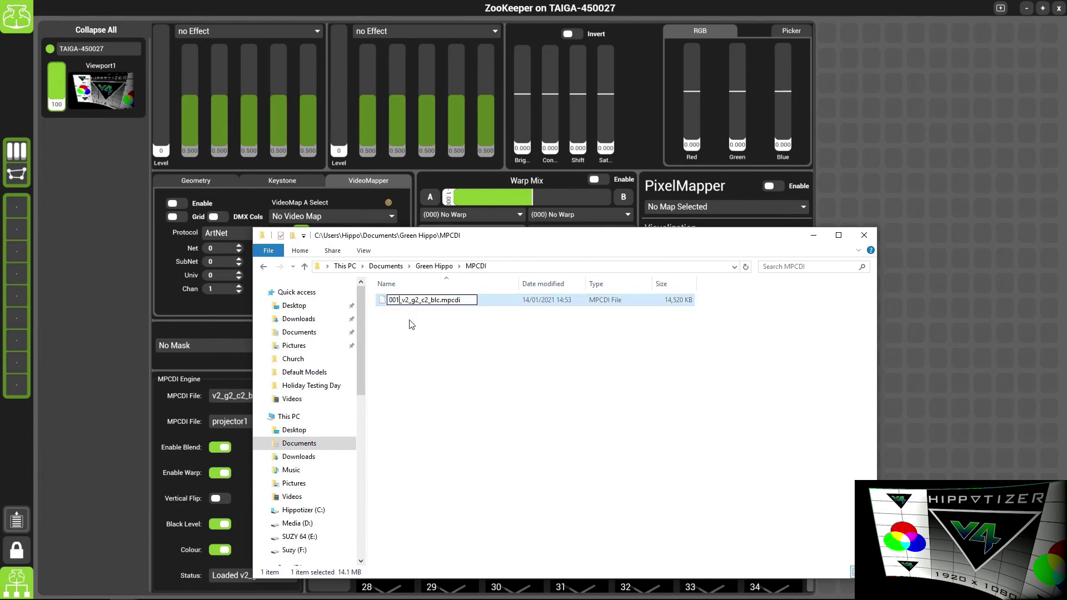
key(Return)
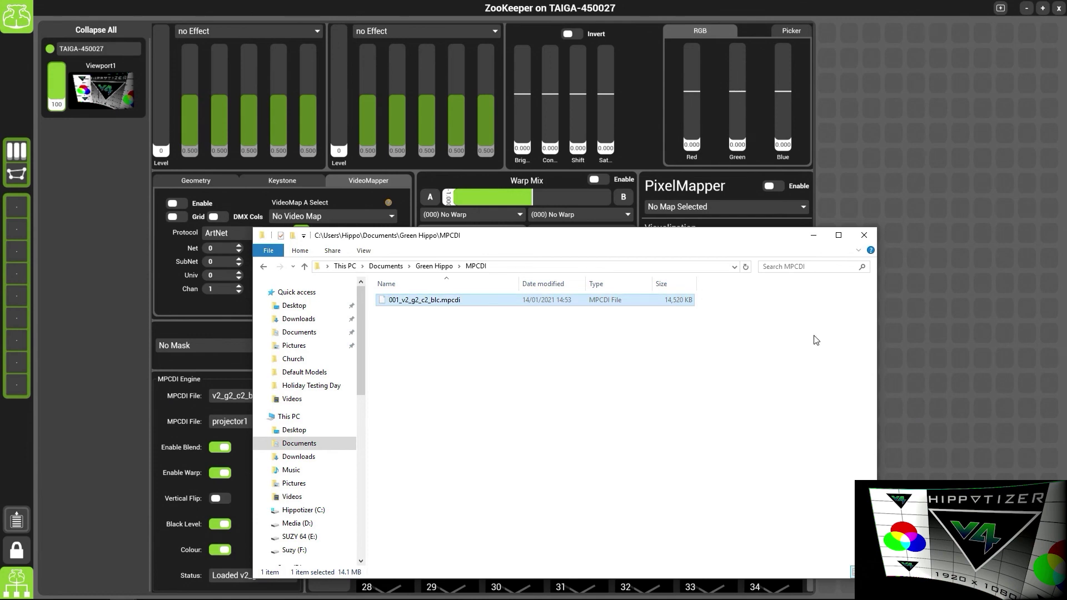